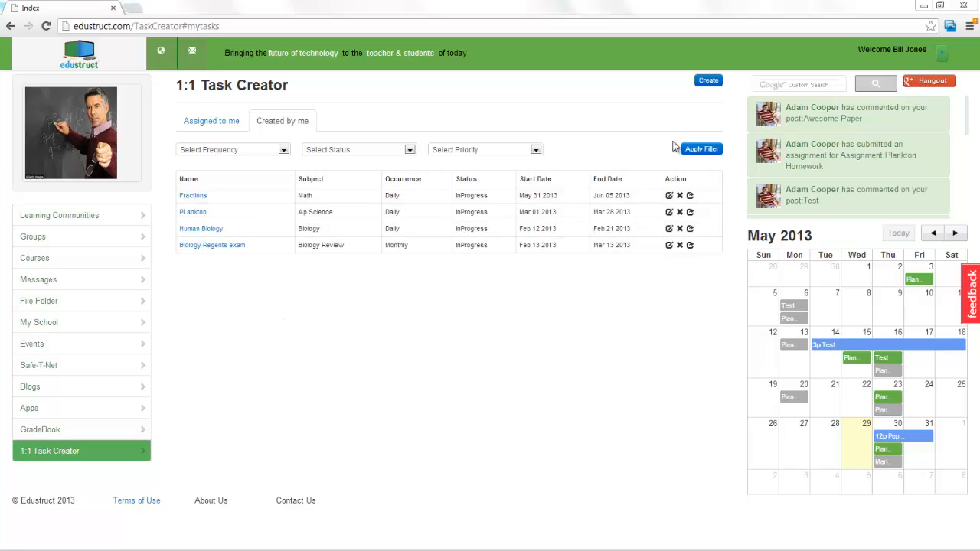
# Start creating a new task and assign it to AP Science.
pyautogui.click(709, 82)
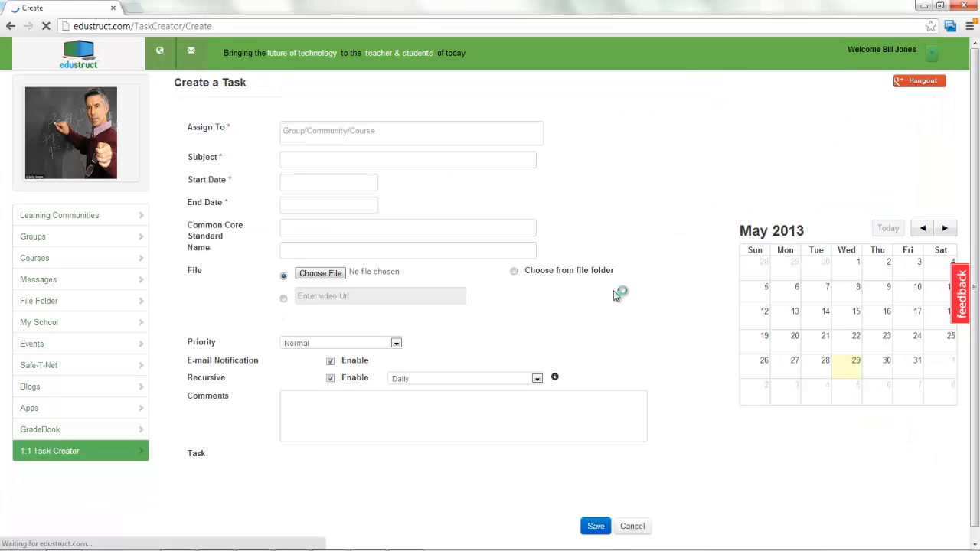
pyautogui.click(350, 137)
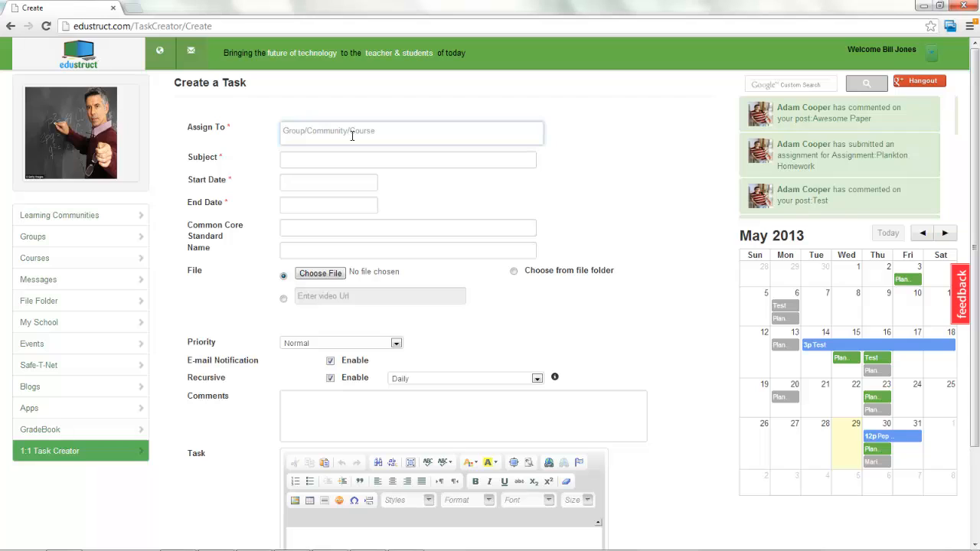
pyautogui.write('Ap')
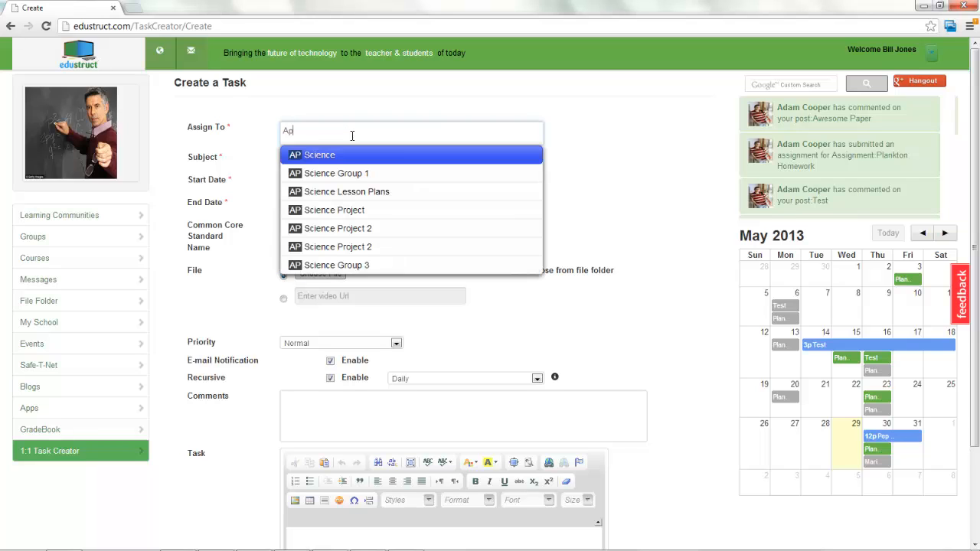
pyautogui.click(345, 156)
# Restrict the AP Science assignment with "Visible to" and pick the one suggested member whose name starts with "a".
pyautogui.click(319, 163)
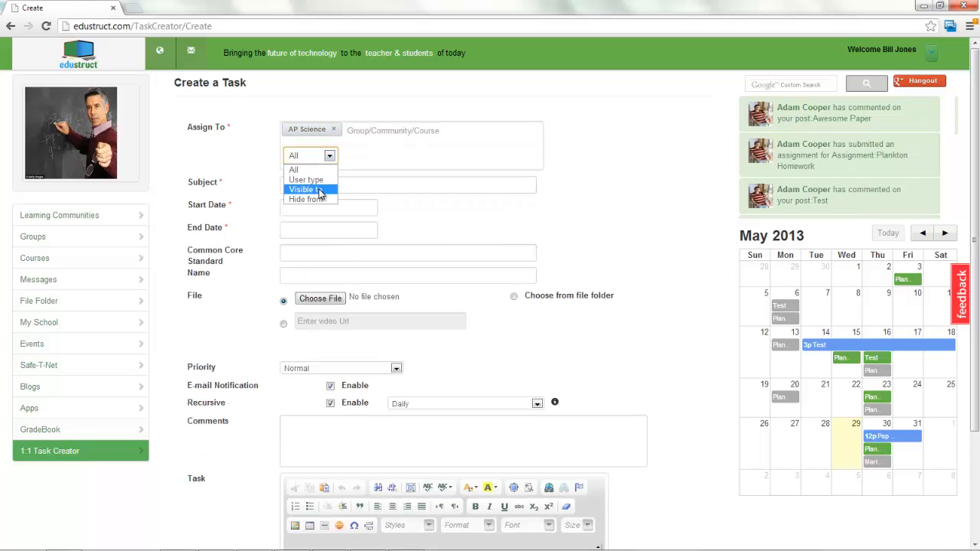
pyautogui.click(323, 191)
pyautogui.click(376, 155)
pyautogui.write('a')
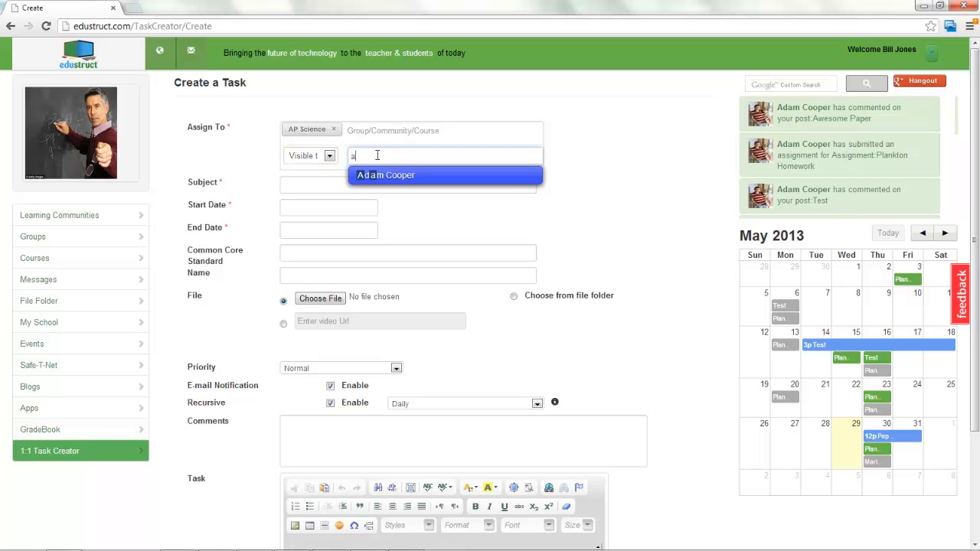
pyautogui.click(330, 155)
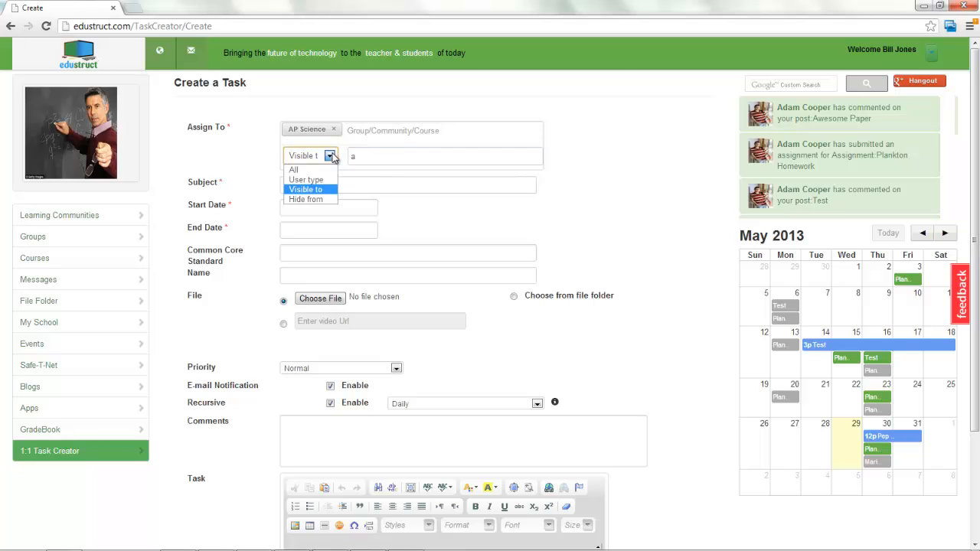
pyautogui.click(323, 192)
pyautogui.click(373, 156)
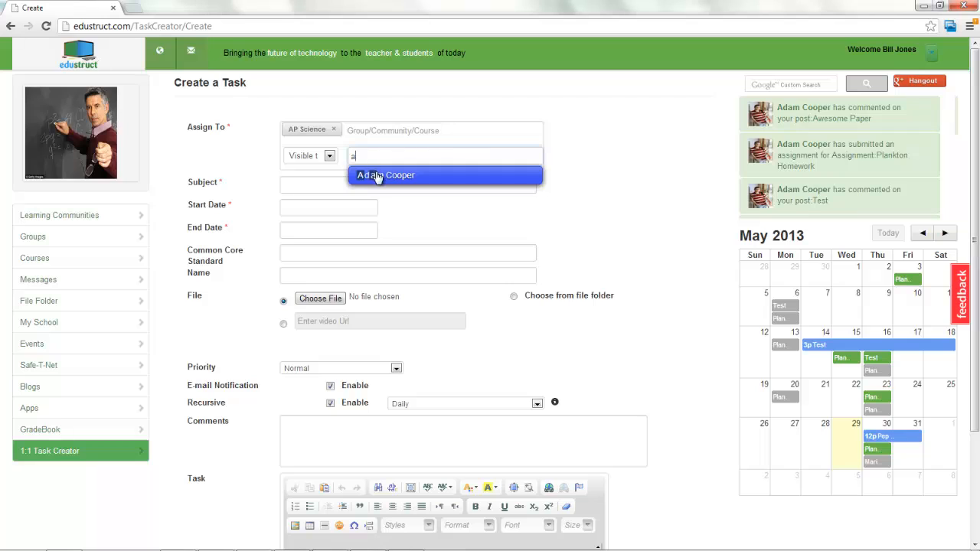
pyautogui.click(376, 176)
# Look through the new task's Subject, Start Date, End Date, Common Core Standard and Name fields, leaving them empty.
pyautogui.click(367, 184)
pyautogui.click(352, 207)
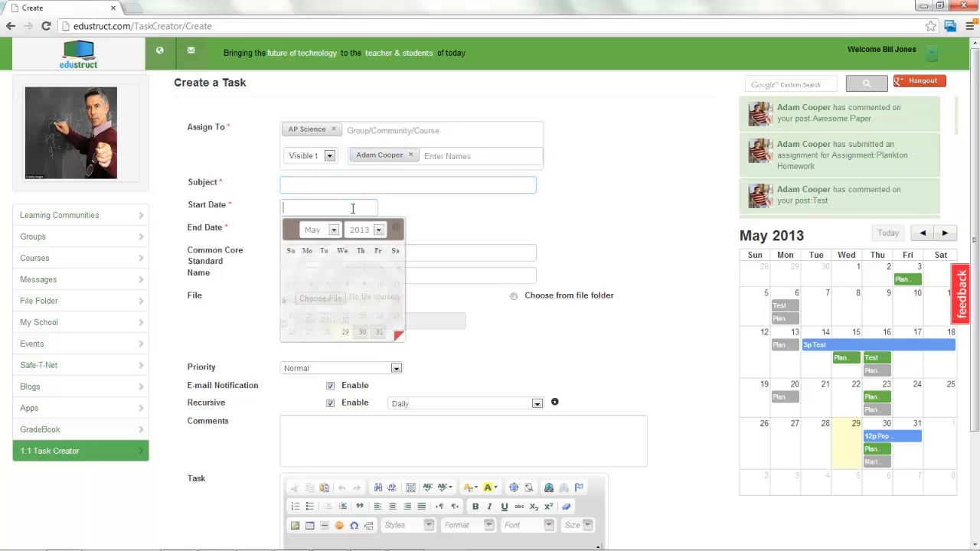
pyautogui.click(285, 230)
pyautogui.click(251, 262)
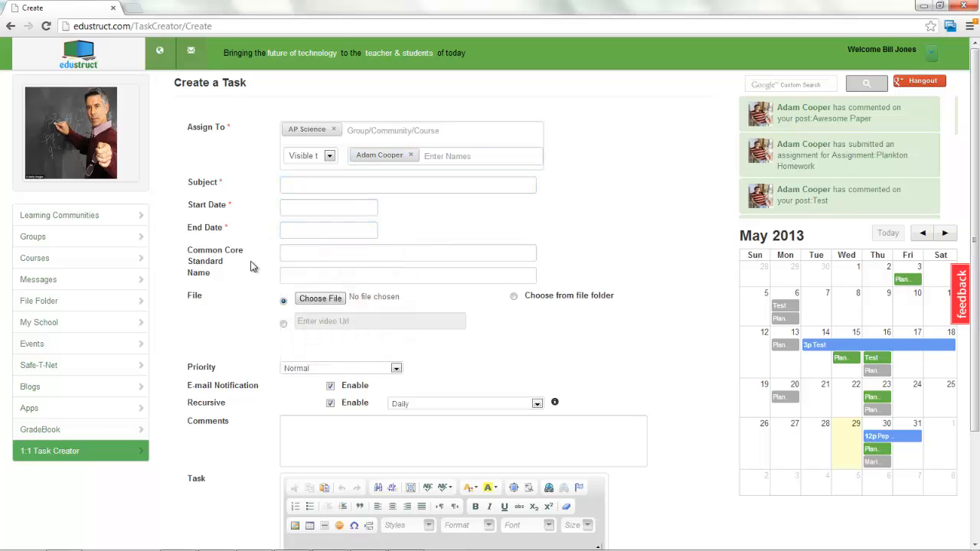
pyautogui.click(297, 254)
pyautogui.click(305, 272)
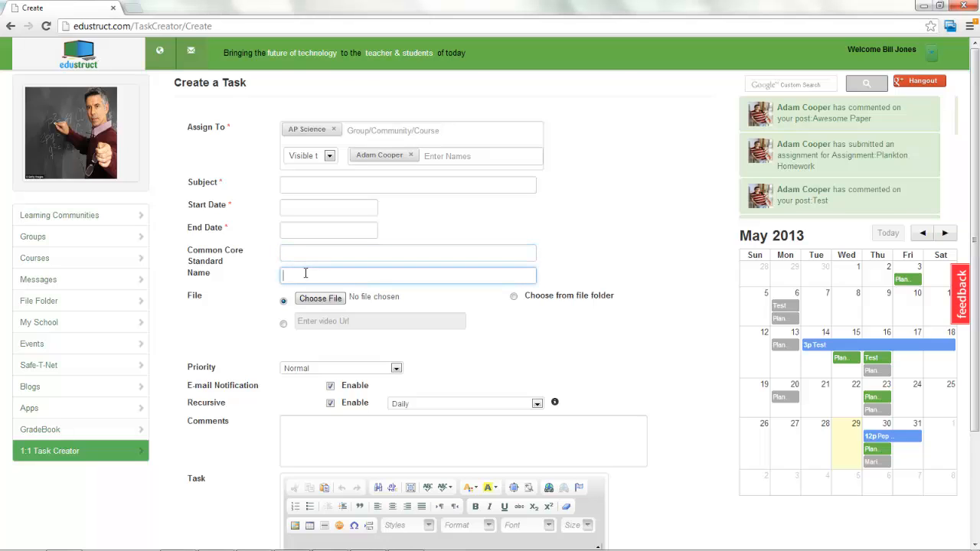
# View the computer file chooser and the file folder picker for the task attachment, closing both without choosing a file.
pyautogui.scroll(-2, 306, 273)
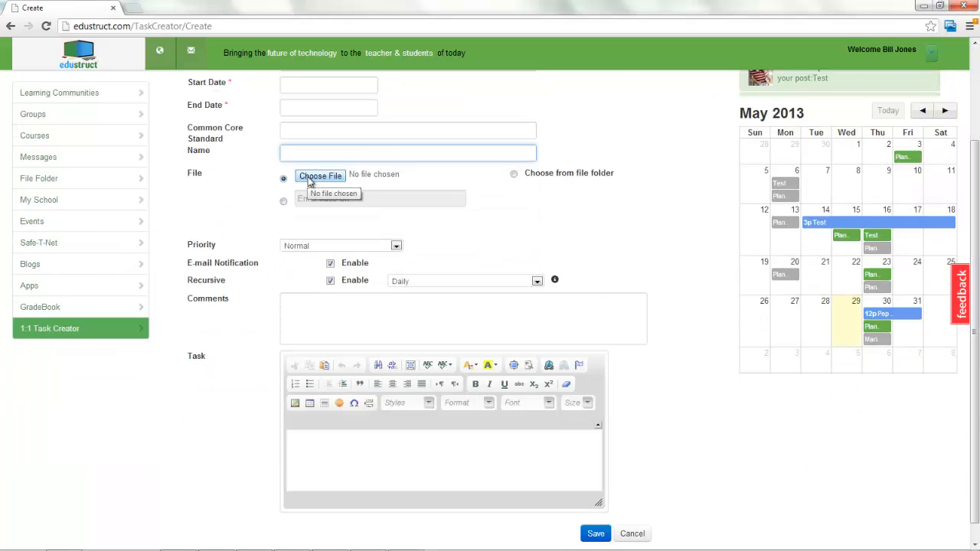
pyautogui.click(306, 184)
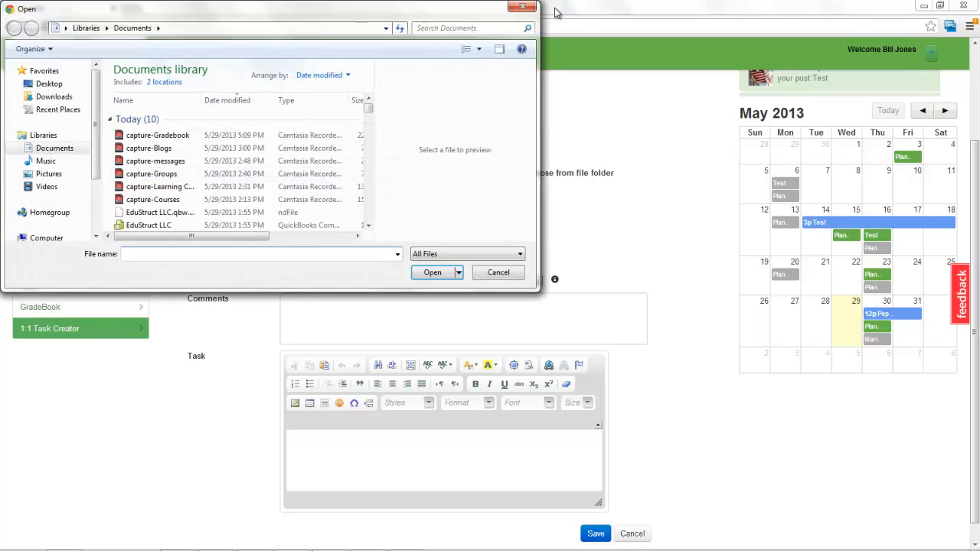
pyautogui.click(515, 9)
pyautogui.click(513, 174)
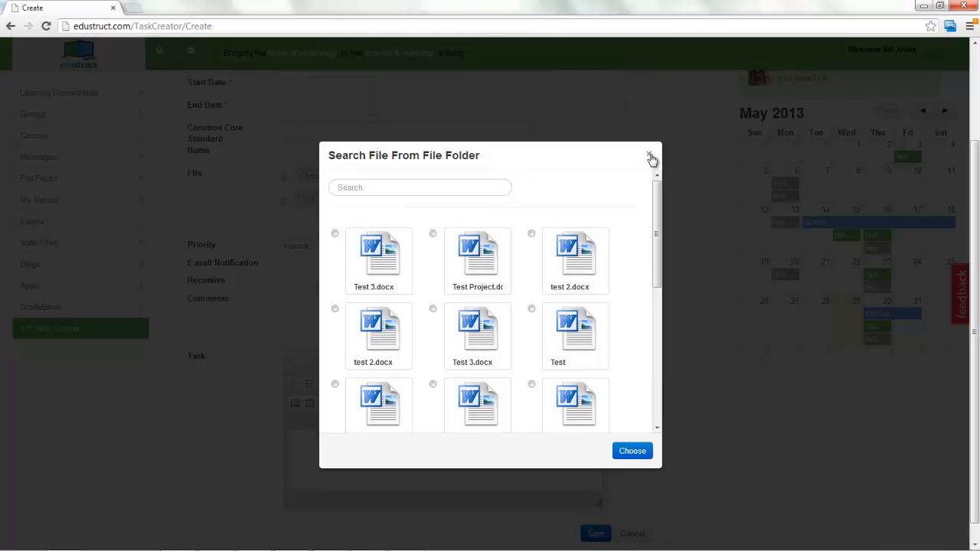
pyautogui.click(649, 155)
# Switch the task's file source to a video URL, paste a YouTube link, and clear it again.
pyautogui.click(284, 203)
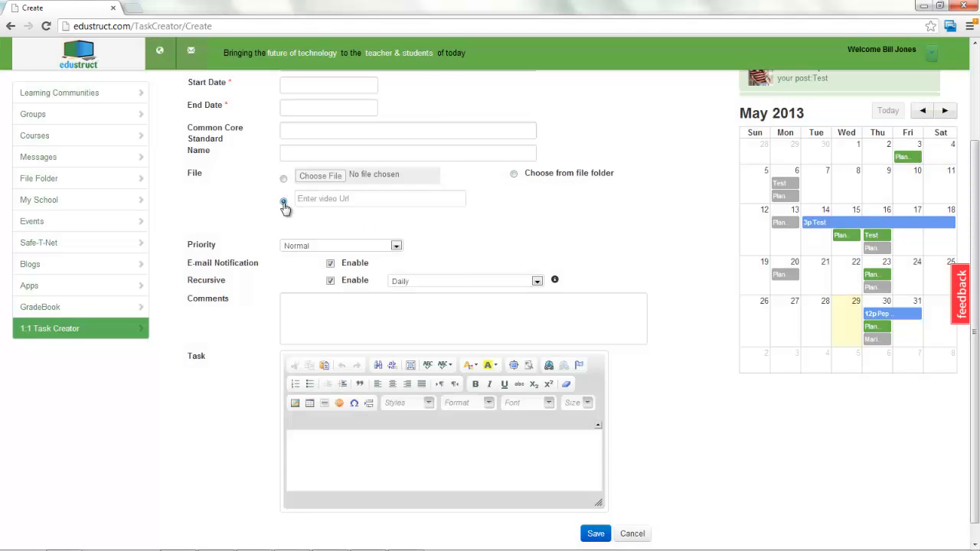
pyautogui.click(322, 199)
pyautogui.write('http://youtu.be/52ZIXsFJULI')
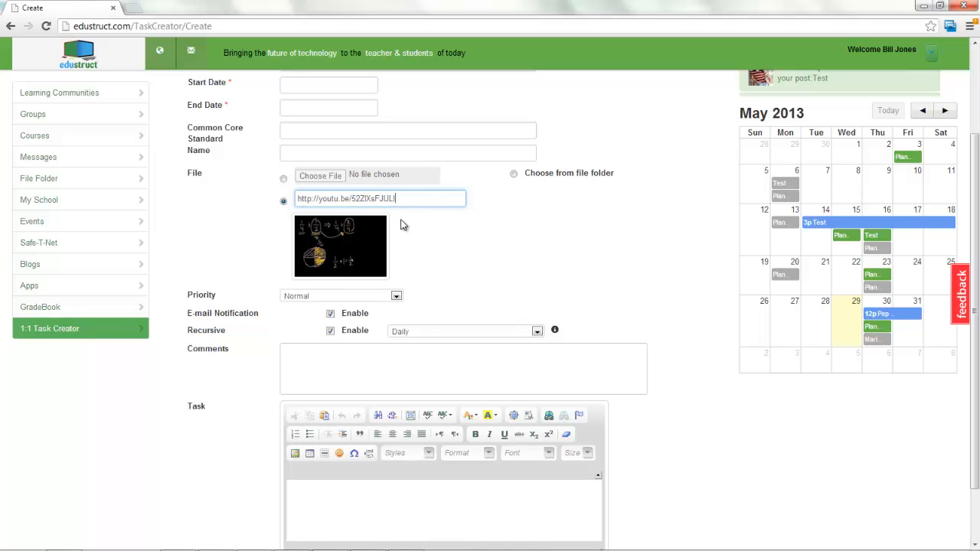
pyautogui.moveTo(403, 201); pyautogui.dragTo(266, 200)
pyautogui.press('BackSpace')
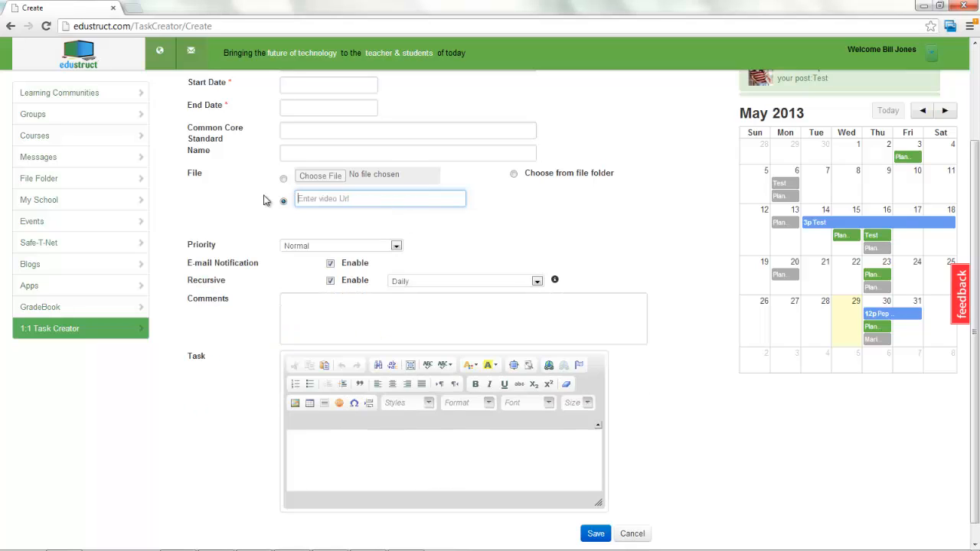
# Look at the task's priority choices, keeping Normal, and switch e-mail notification off and back on.
pyautogui.click(314, 247)
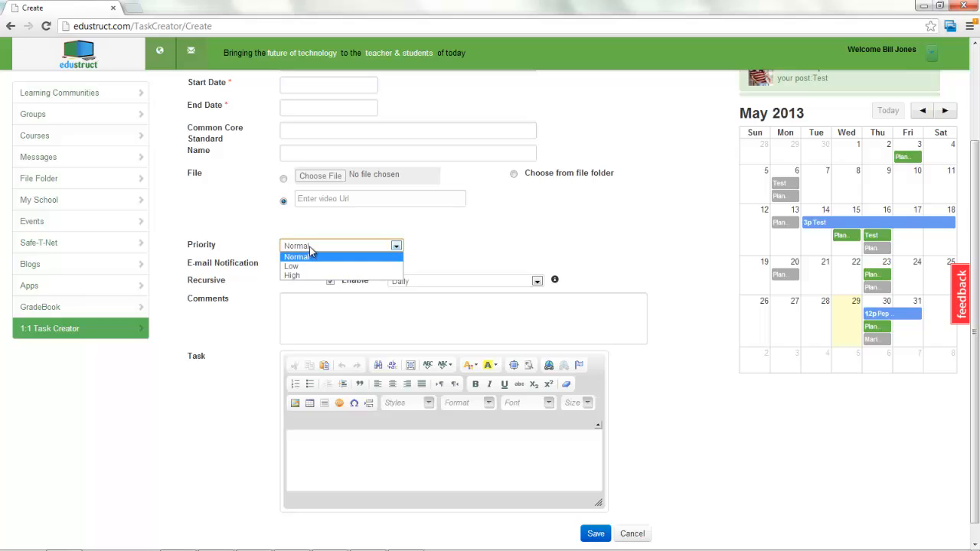
pyautogui.click(309, 247)
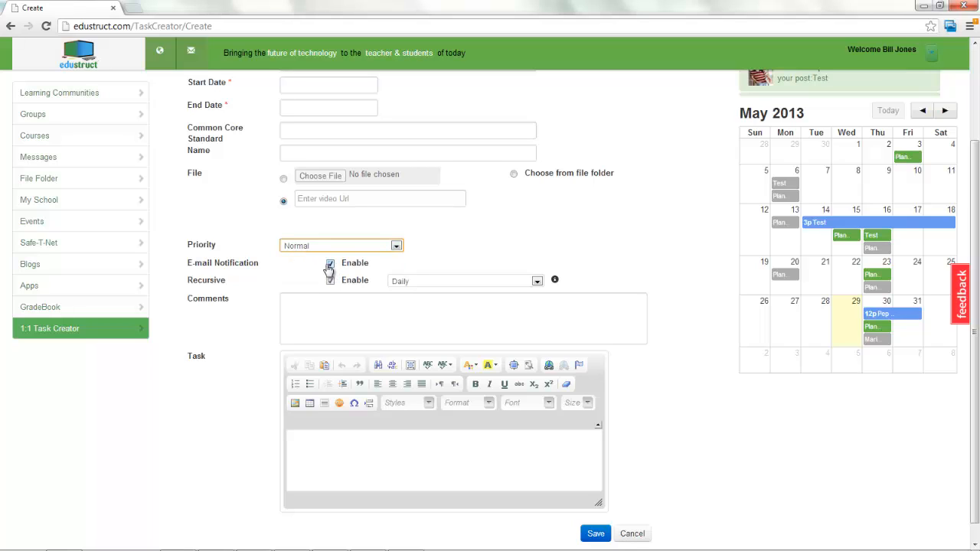
pyautogui.click(329, 264)
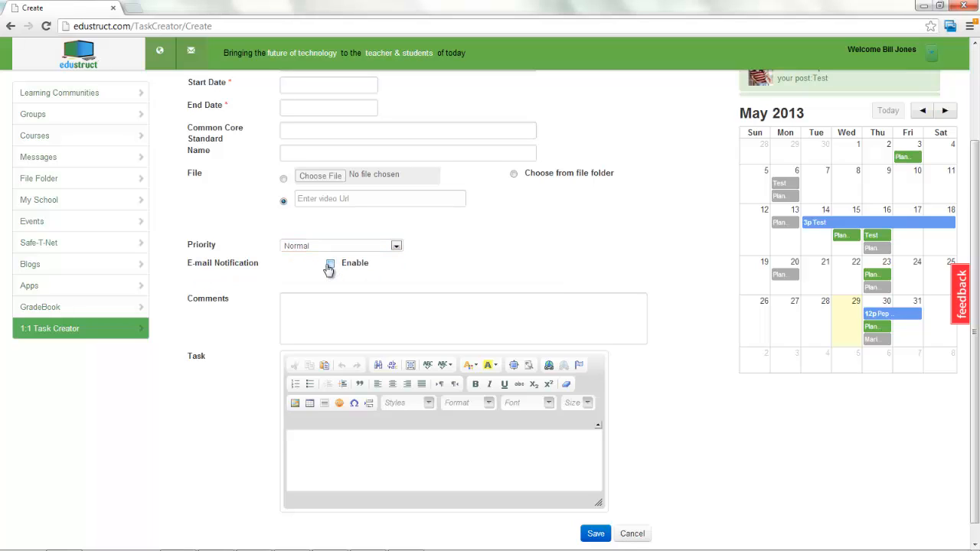
pyautogui.click(329, 265)
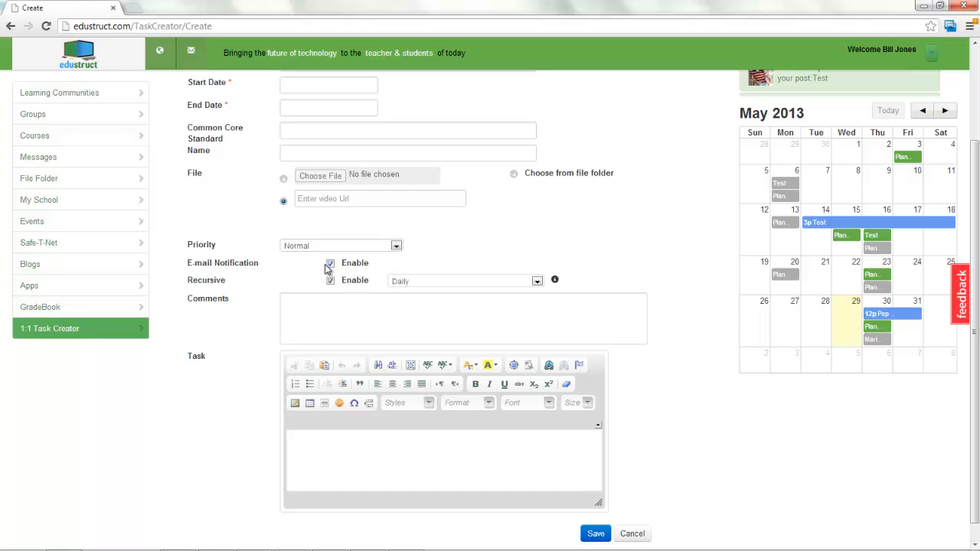
# Examine the recurrence frequencies and their explanatory note, toggle e-mail notification off and on, and visit the Comments and Task fields.
pyautogui.click(470, 283)
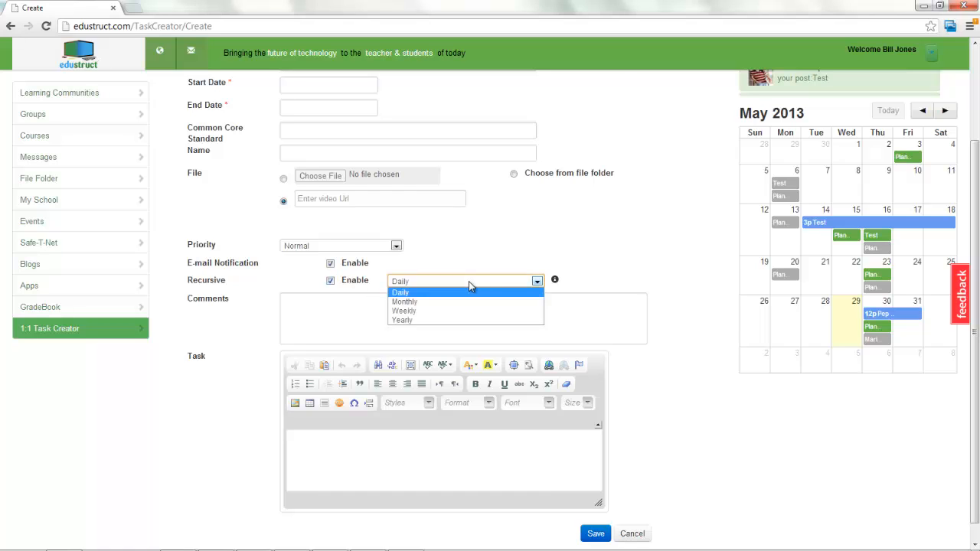
pyautogui.moveTo(555, 281)
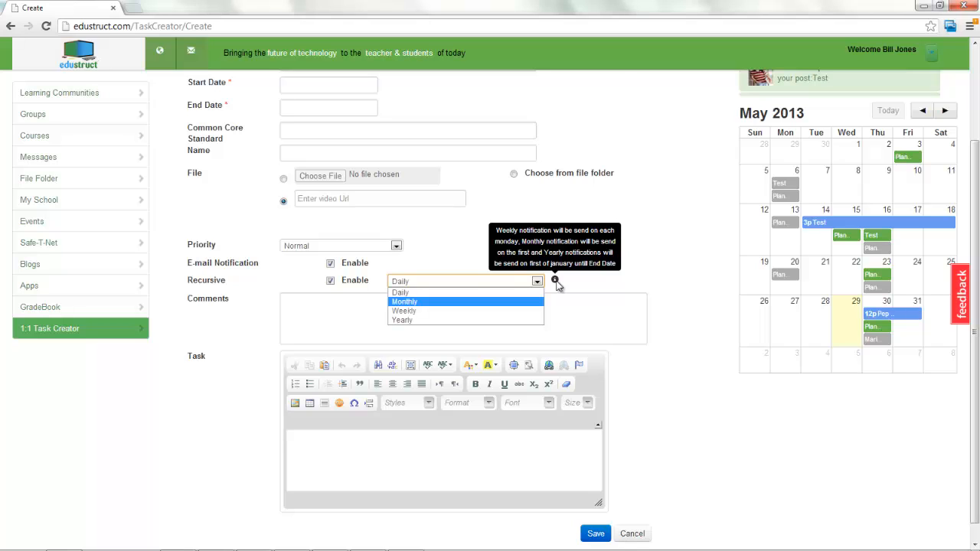
pyautogui.click(447, 268)
pyautogui.click(330, 263)
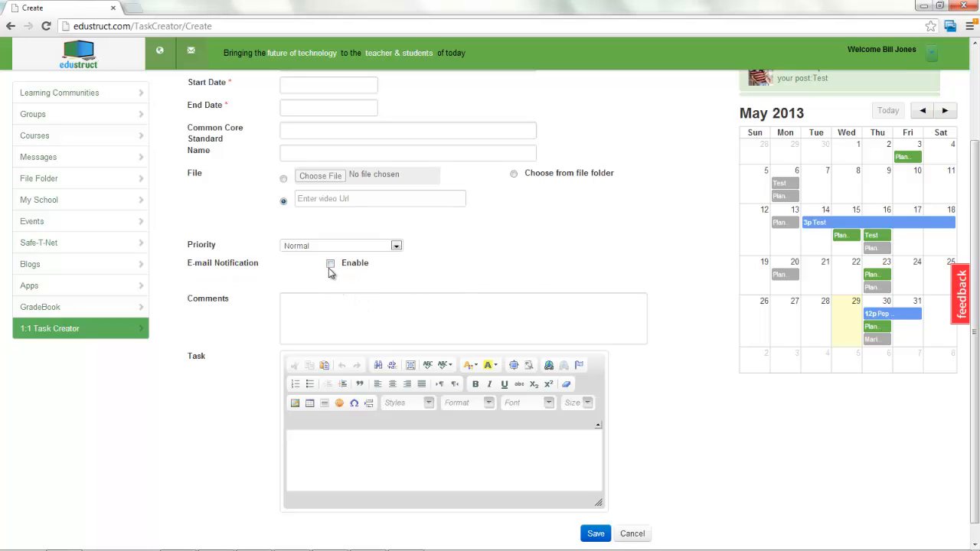
pyautogui.click(330, 264)
pyautogui.click(331, 326)
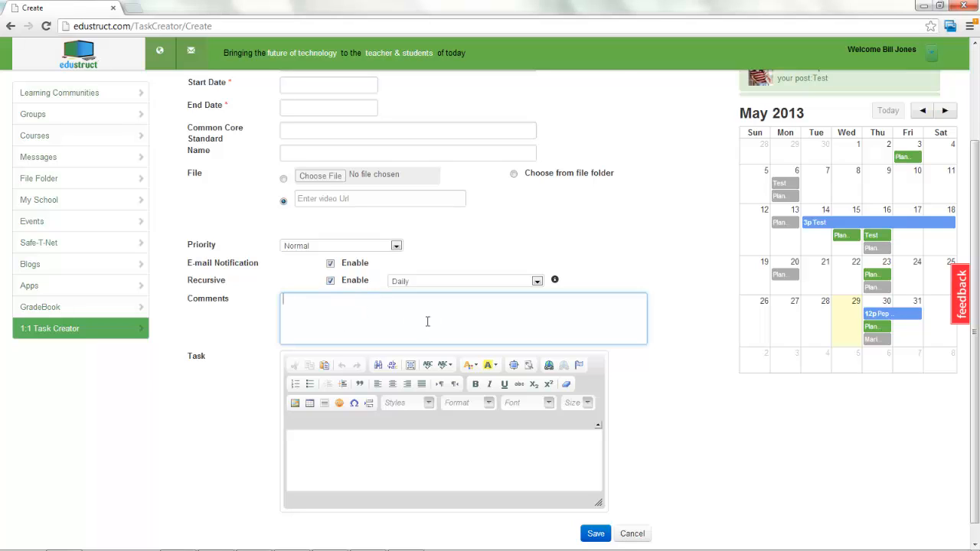
pyautogui.click(375, 466)
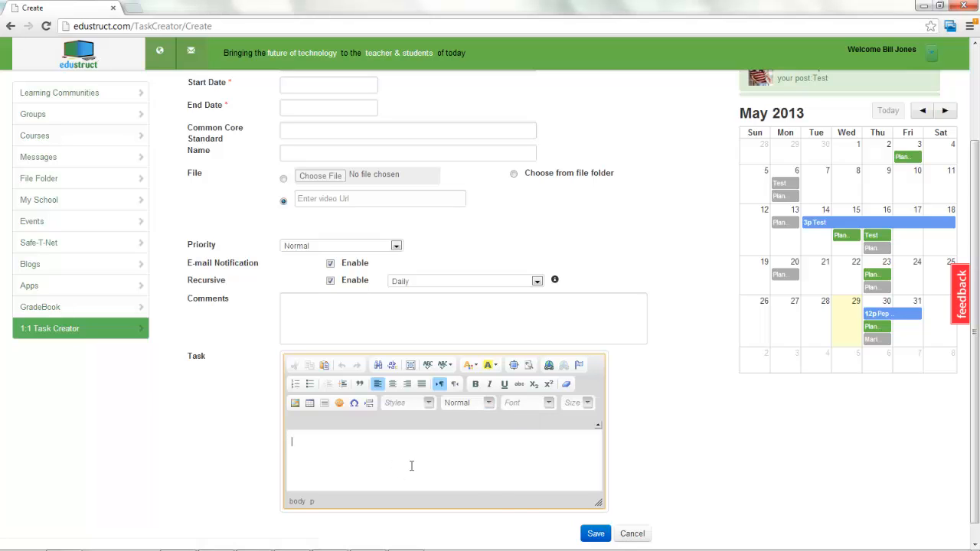
# Return to the tasks created by me and try re-assigning Fractions to AP Science, viewing the visibility options before closing without submitting.
pyautogui.click(67, 332)
pyautogui.click(267, 123)
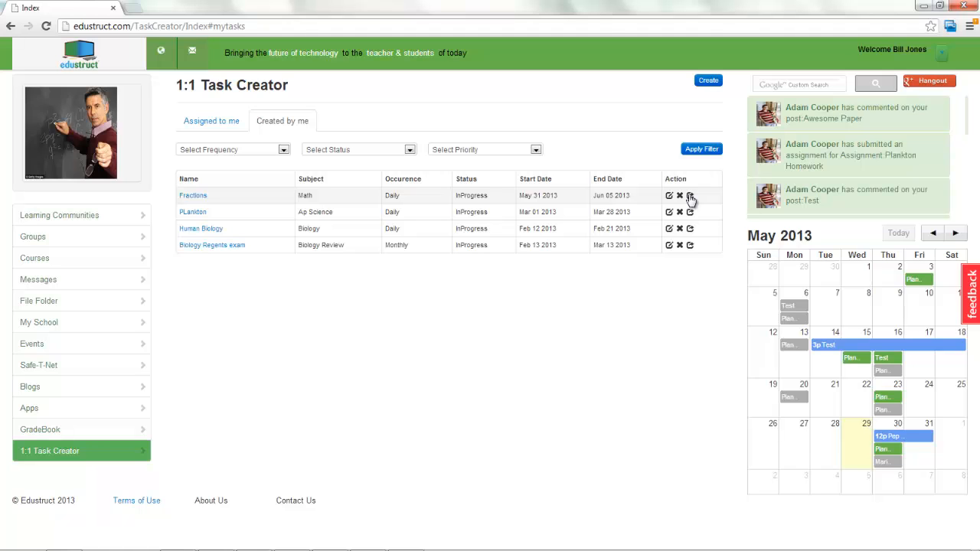
pyautogui.click(690, 196)
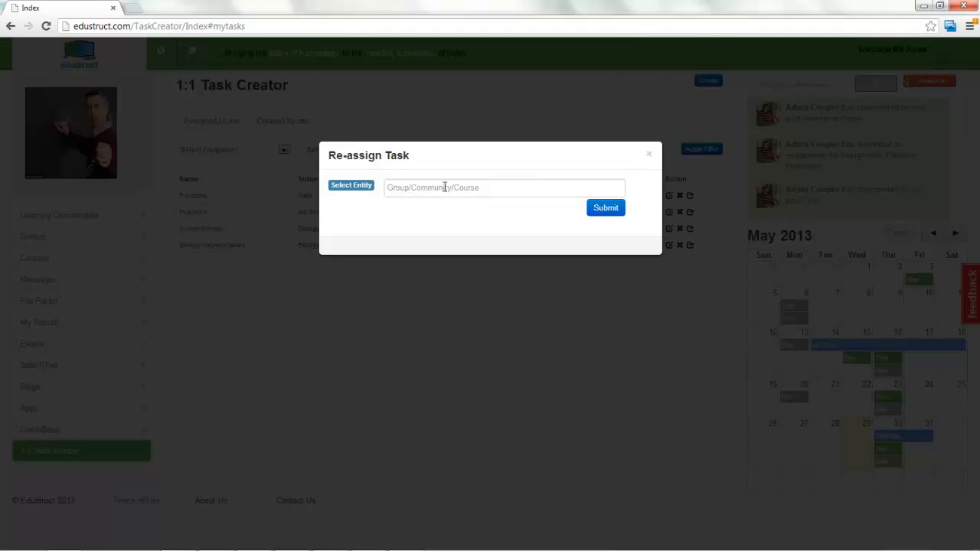
pyautogui.click(445, 187)
pyautogui.write('a')
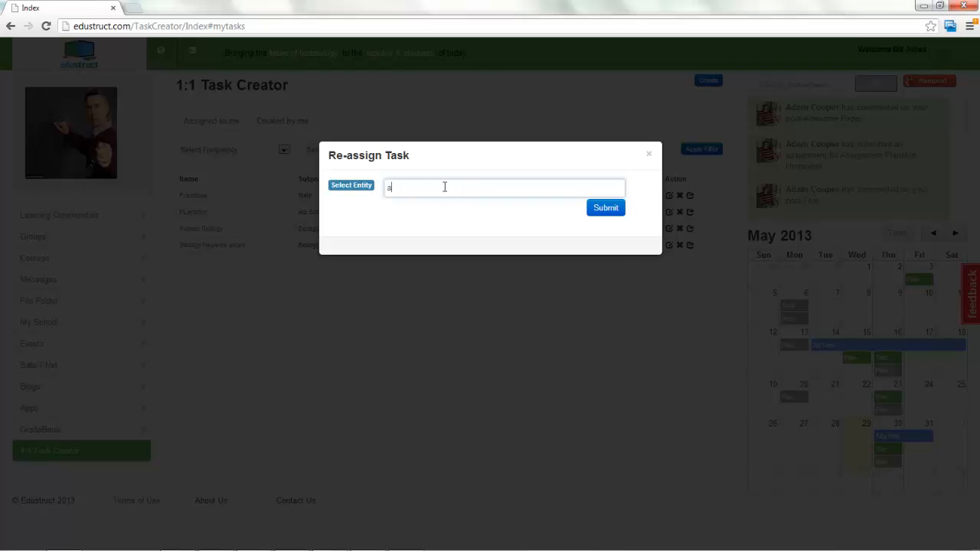
pyautogui.click(440, 206)
pyautogui.click(430, 208)
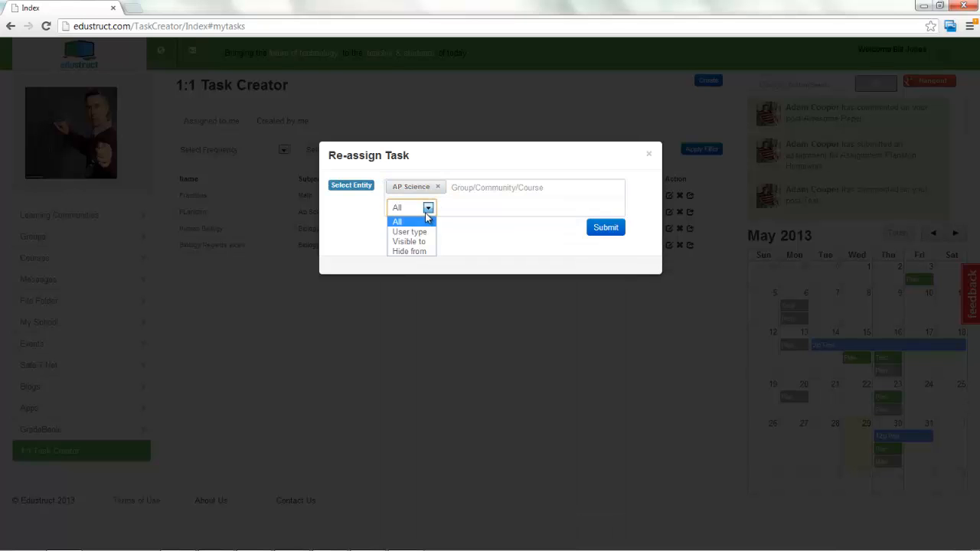
pyautogui.click(649, 154)
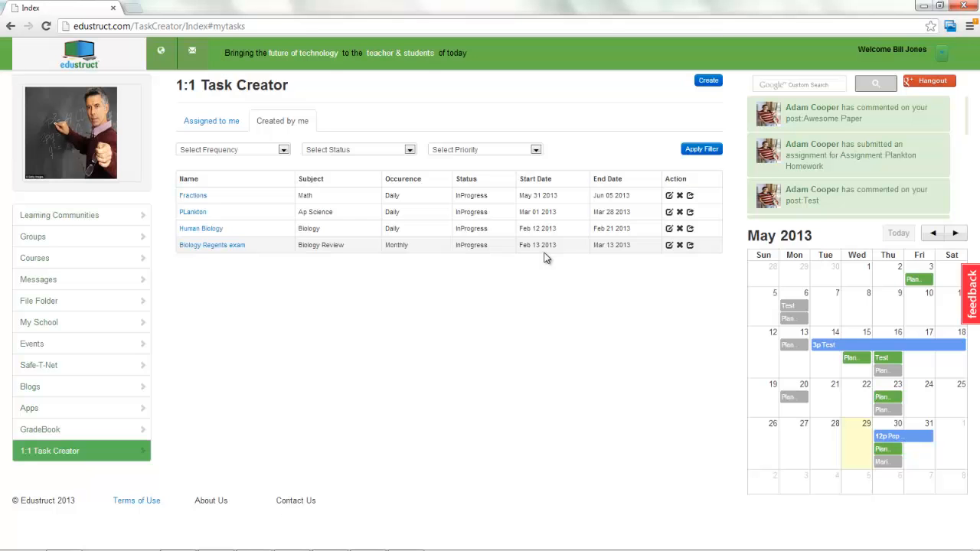
# Open the Fractions task to view its details, play the attached video briefly, and pause it.
pyautogui.click(201, 196)
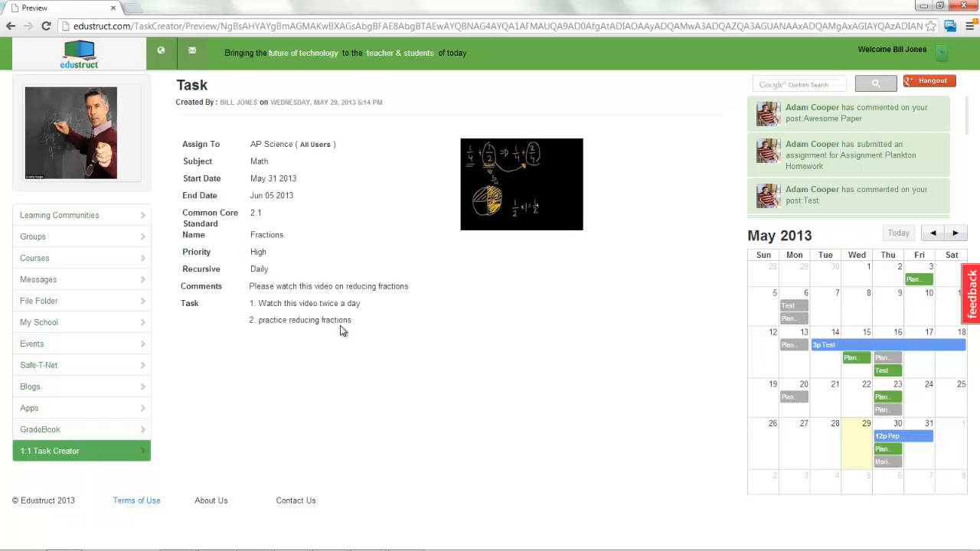
pyautogui.click(516, 198)
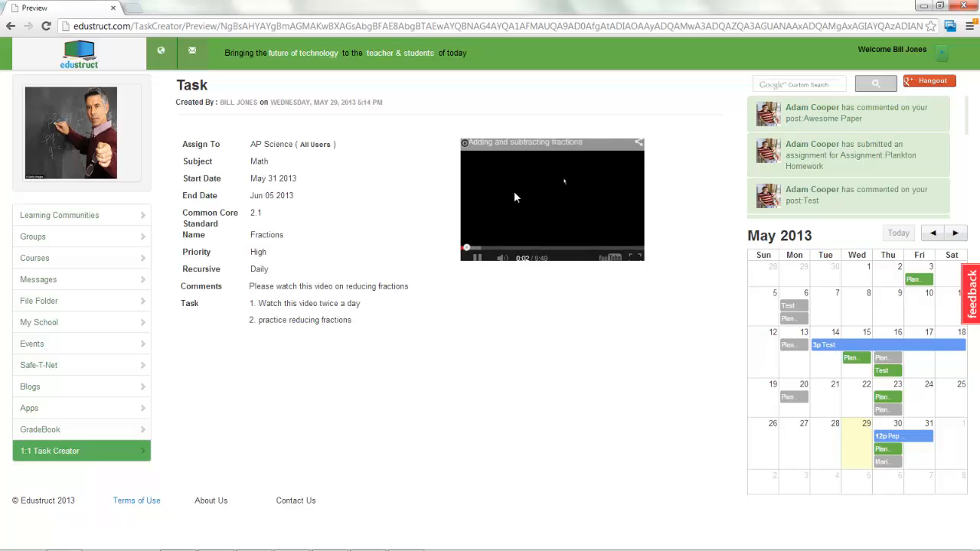
pyautogui.click(477, 253)
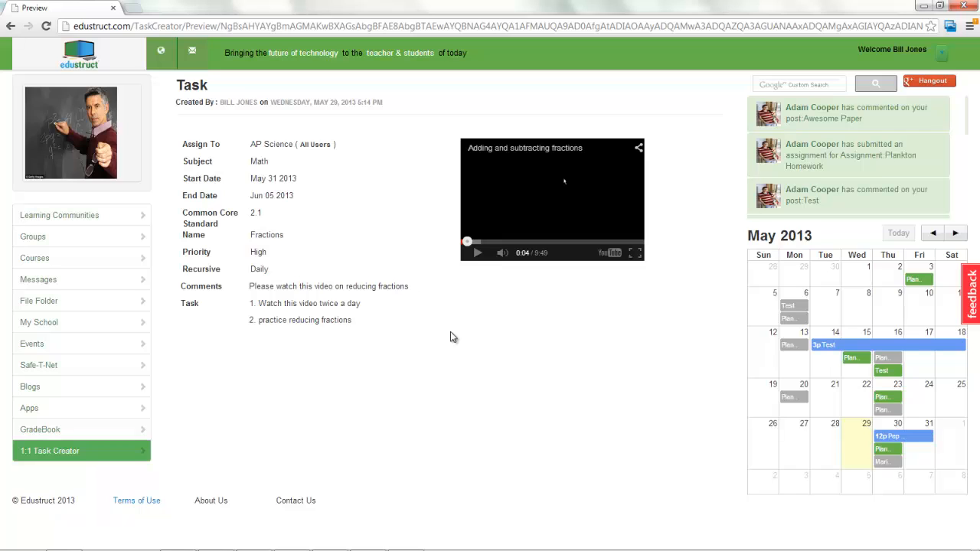
# Return to the task overview and compare the tasks assigned to me with those created by me.
pyautogui.click(62, 455)
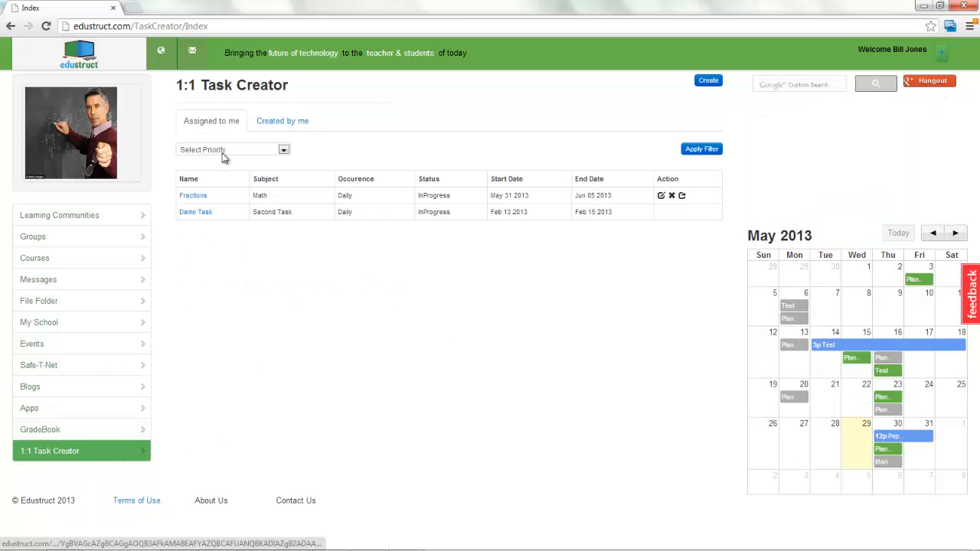
pyautogui.click(279, 122)
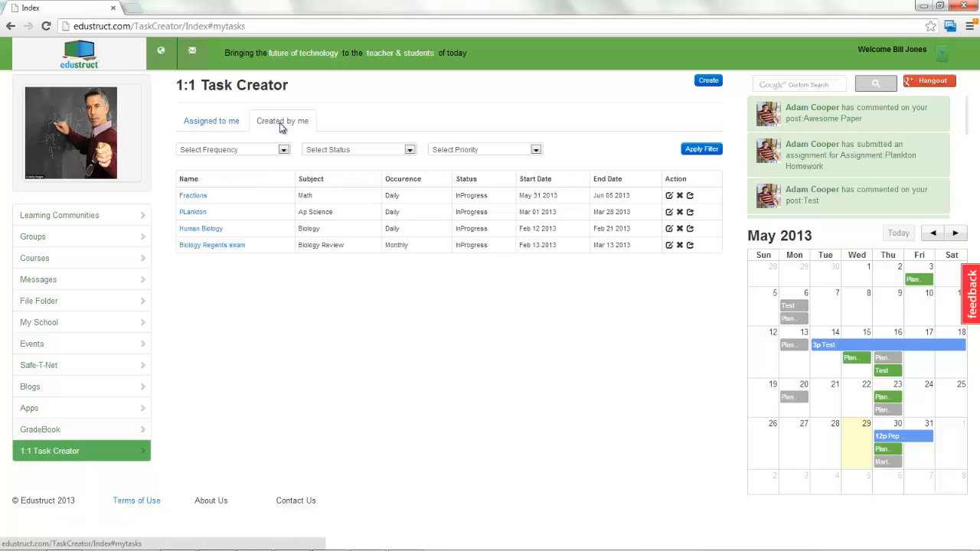
pyautogui.click(215, 123)
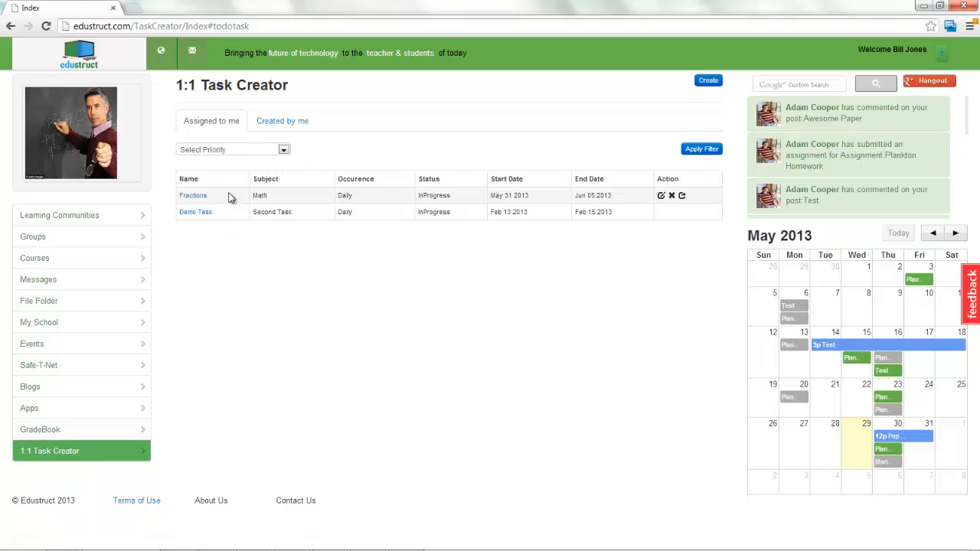
pyautogui.click(280, 122)
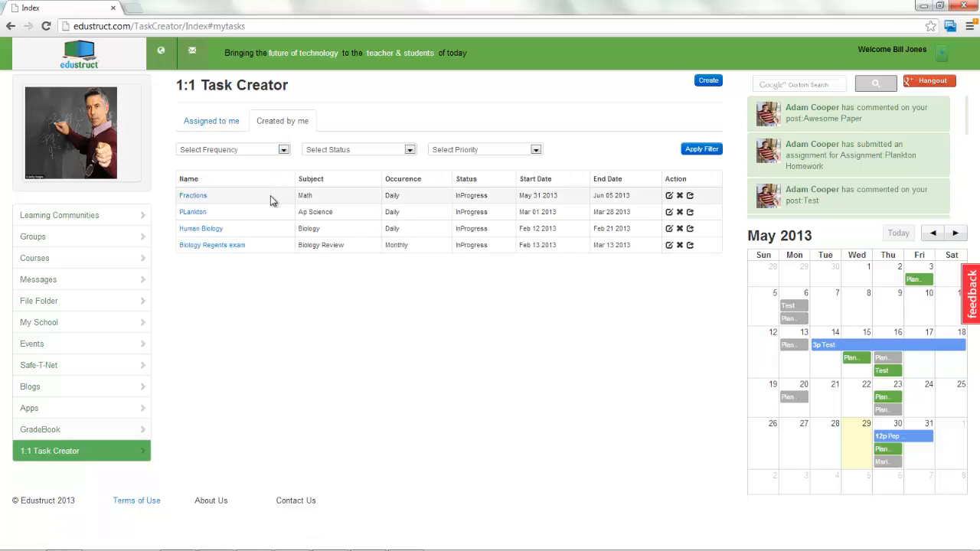